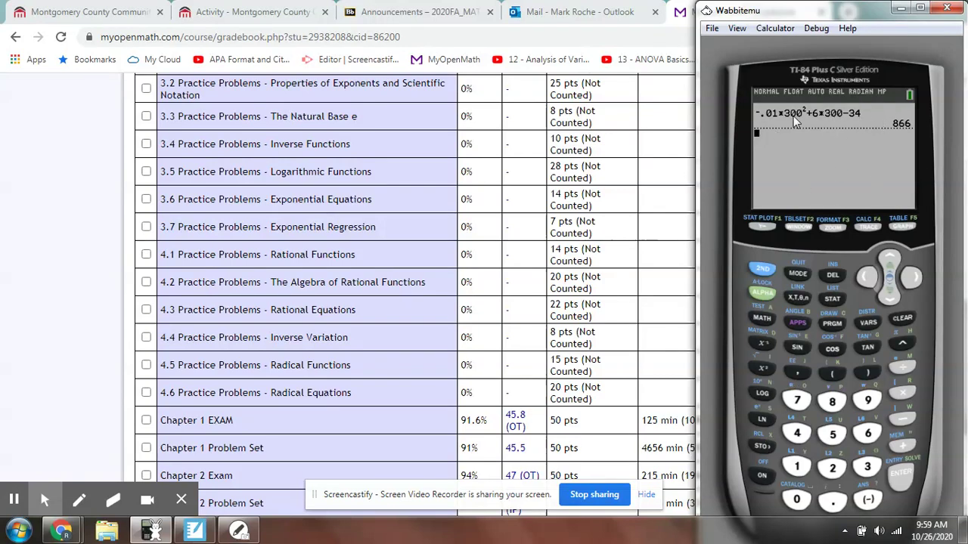
Erase the -.01*300²+6*300-34 = 866 calculation from the home screen with CLEAR.
{"action": "left_click", "coordinate": [904, 319]}
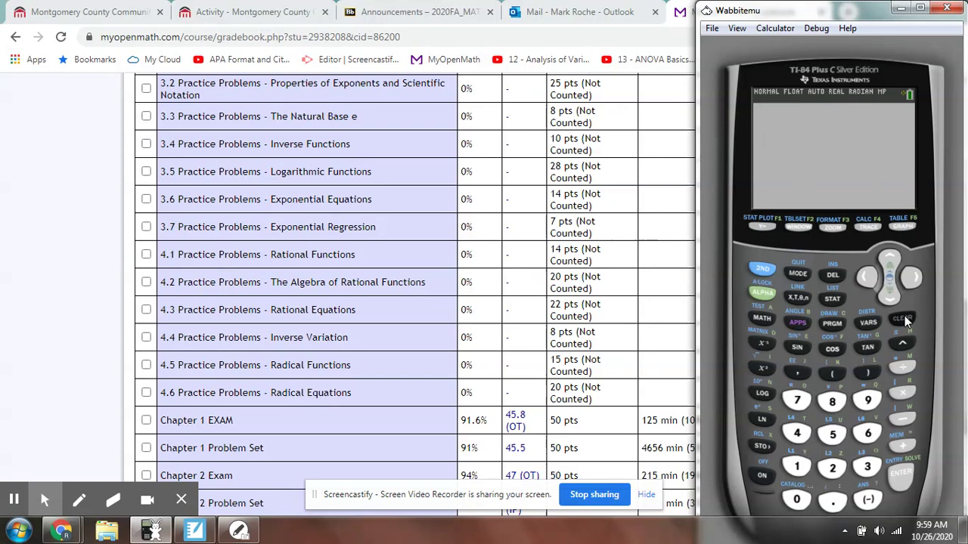
Reset All RAM from the MEM menu's 7:Reset option, confirming with 2:Reset.
{"action": "left_click", "coordinate": [756, 268]}
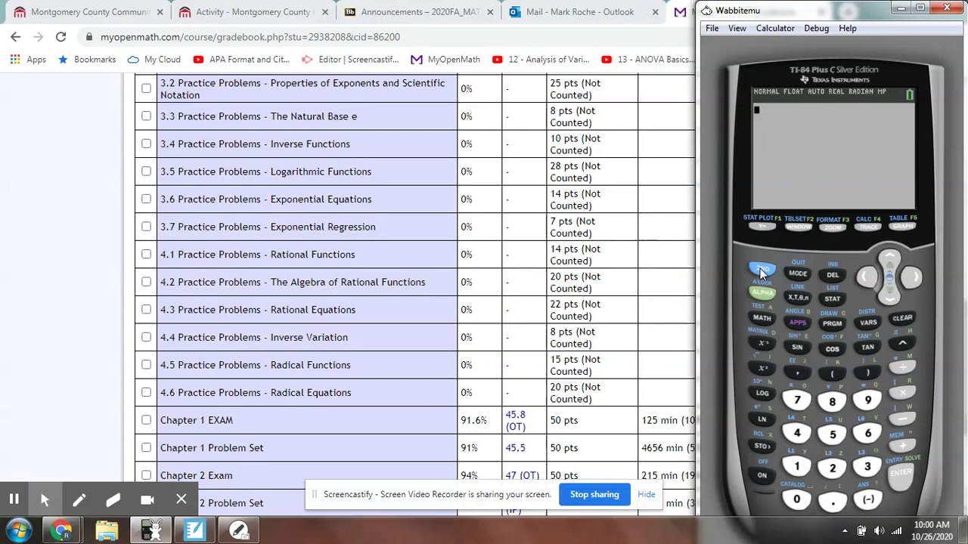
{"action": "left_click", "coordinate": [899, 445]}
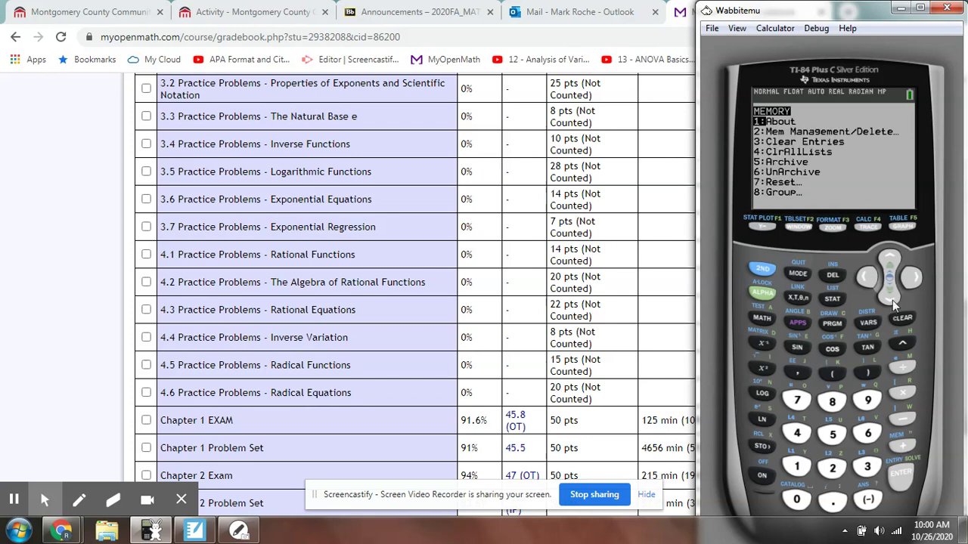
{"action": "left_click", "coordinate": [892, 296]}
{"action": "left_click", "coordinate": [891, 296]}
{"action": "left_click", "coordinate": [892, 296]}
{"action": "left_click", "coordinate": [892, 297]}
{"action": "left_click", "coordinate": [891, 297]}
{"action": "left_click", "coordinate": [900, 477]}
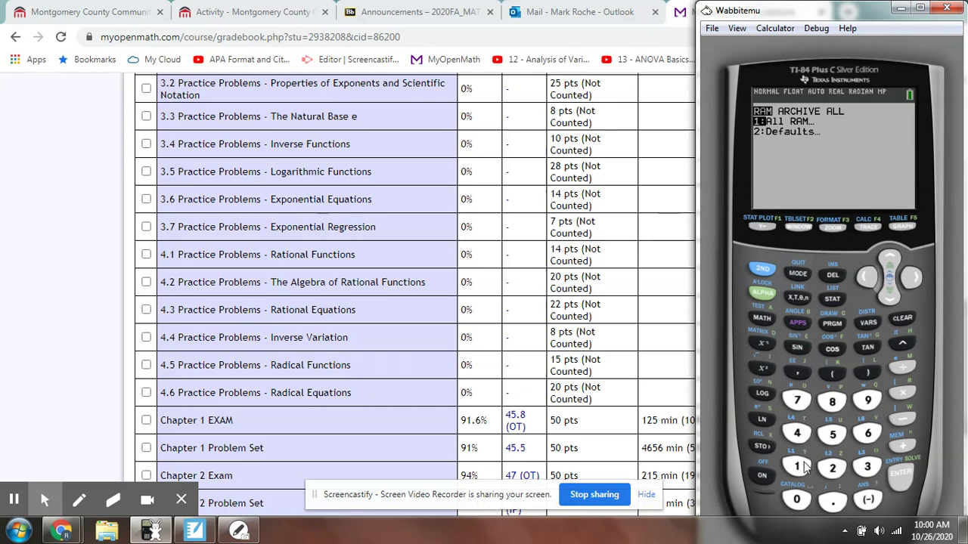
{"action": "left_click", "coordinate": [899, 472]}
{"action": "left_click", "coordinate": [887, 301]}
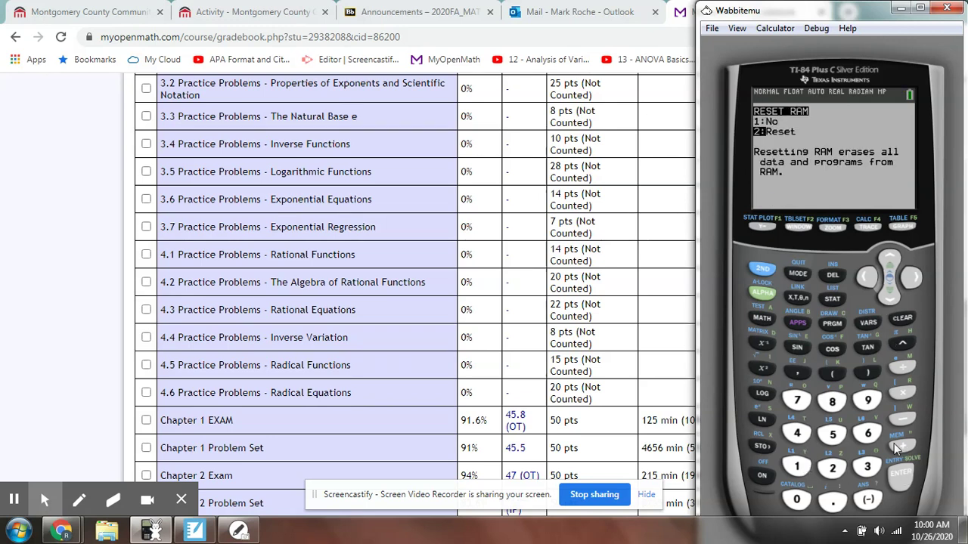
{"action": "left_click", "coordinate": [899, 484]}
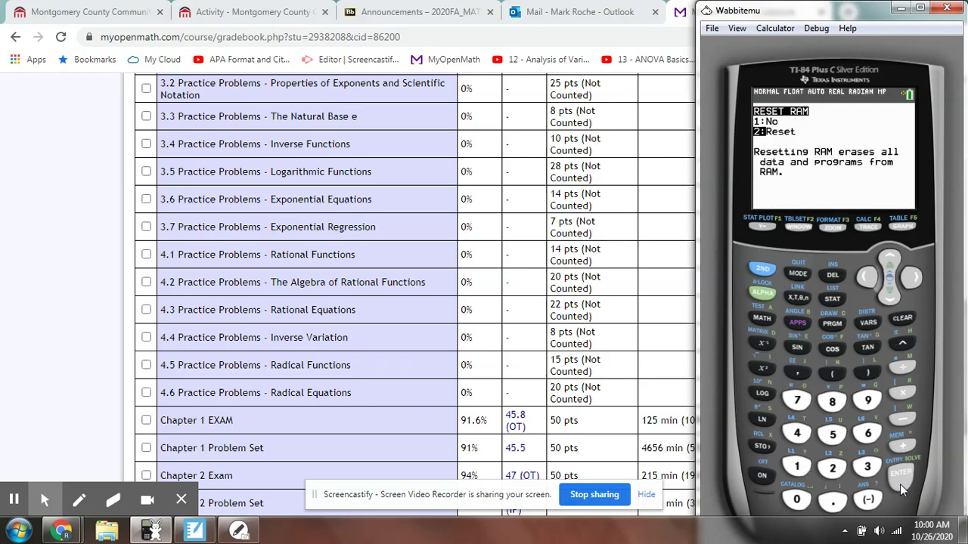
Dismiss the RAM Cleared message and bring up the MEM Reset choices again.
{"action": "left_click", "coordinate": [904, 319]}
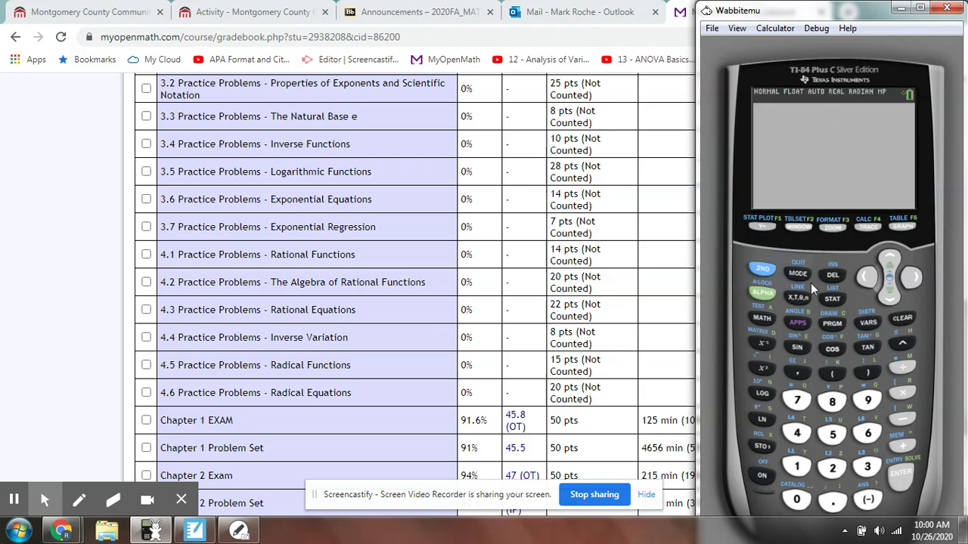
{"action": "left_click", "coordinate": [901, 444]}
{"action": "left_click", "coordinate": [886, 299]}
{"action": "left_click", "coordinate": [886, 299]}
{"action": "left_click", "coordinate": [886, 300]}
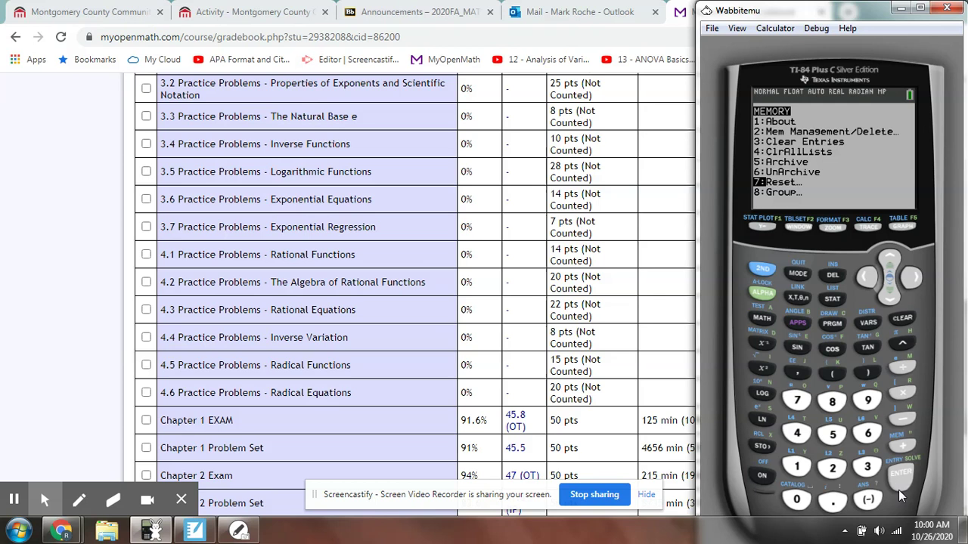
{"action": "left_click", "coordinate": [899, 486]}
Restore 2:Defaults, confirm with 2:Reset, and clear the Defaults Set message.
{"action": "left_click", "coordinate": [893, 297]}
{"action": "left_click", "coordinate": [900, 470]}
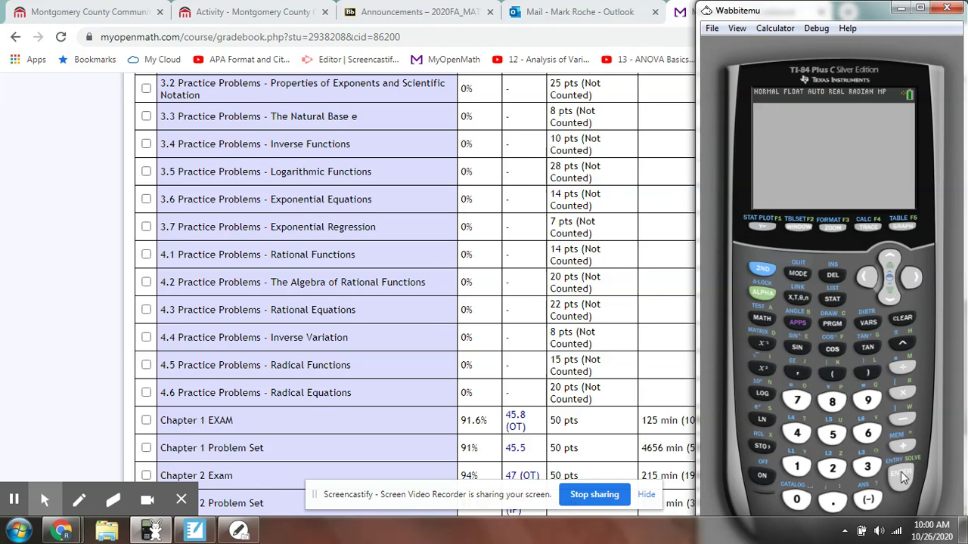
{"action": "left_click", "coordinate": [896, 308]}
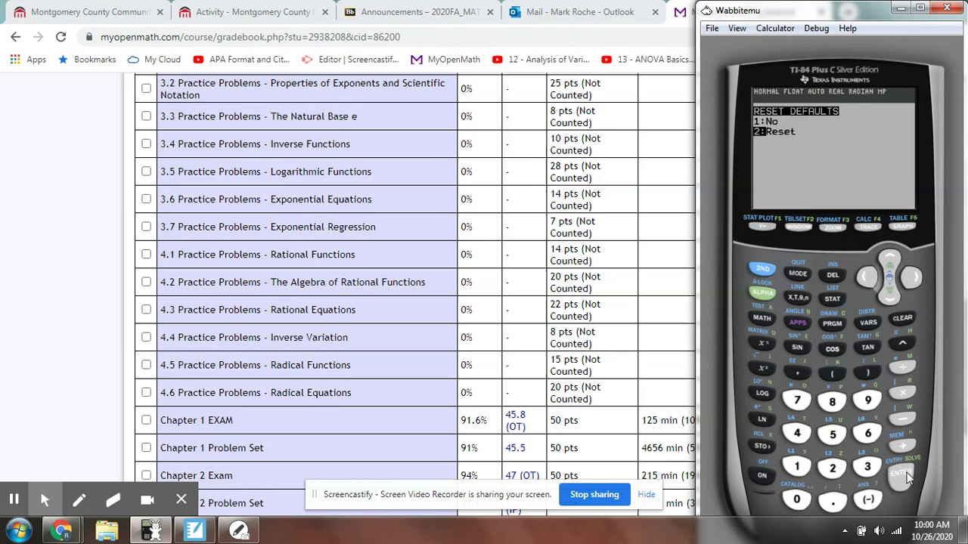
{"action": "left_click", "coordinate": [906, 475]}
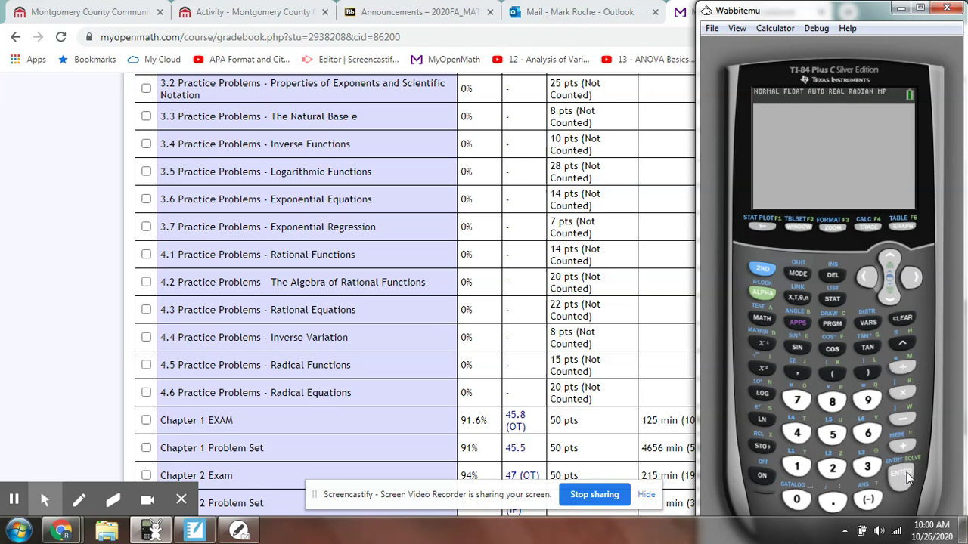
{"action": "left_click", "coordinate": [905, 318]}
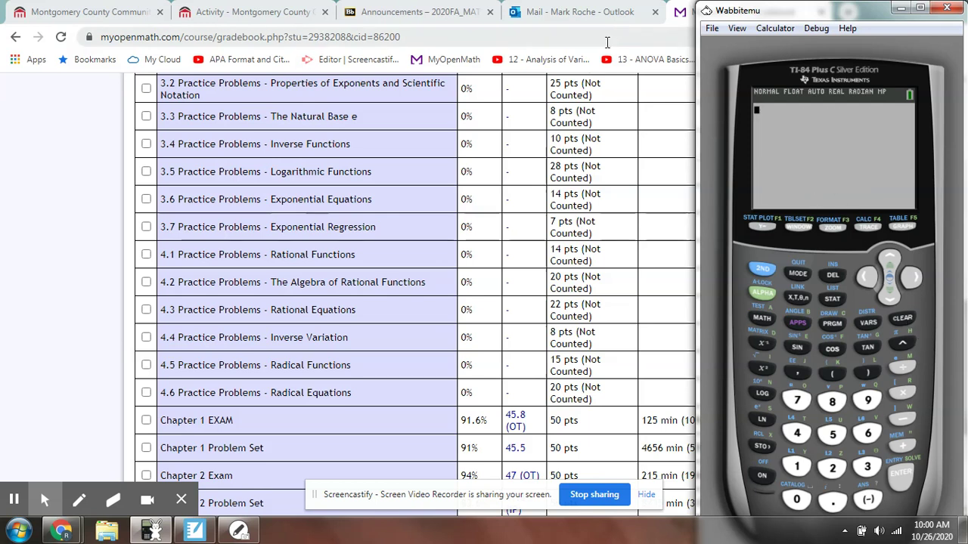